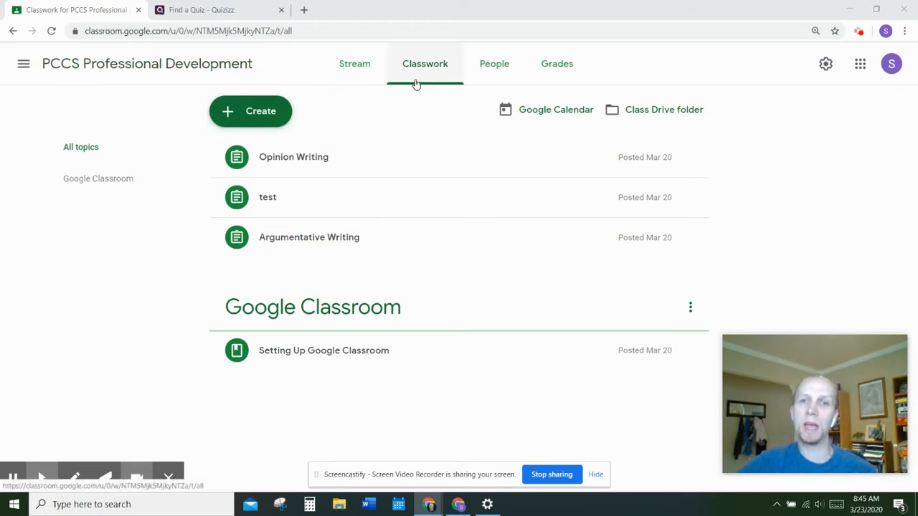
Create a quiz assignment for the class and title it "Sentence Variety".
left_click(261, 114)
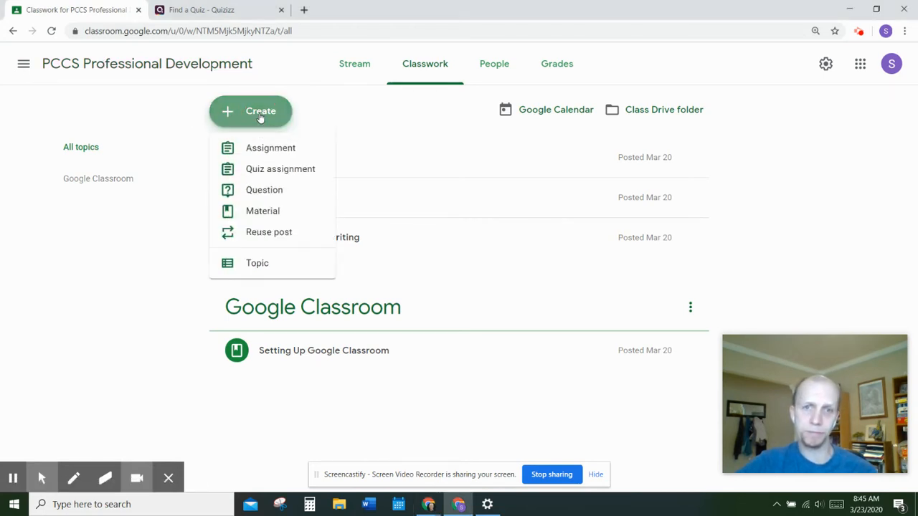
left_click(272, 169)
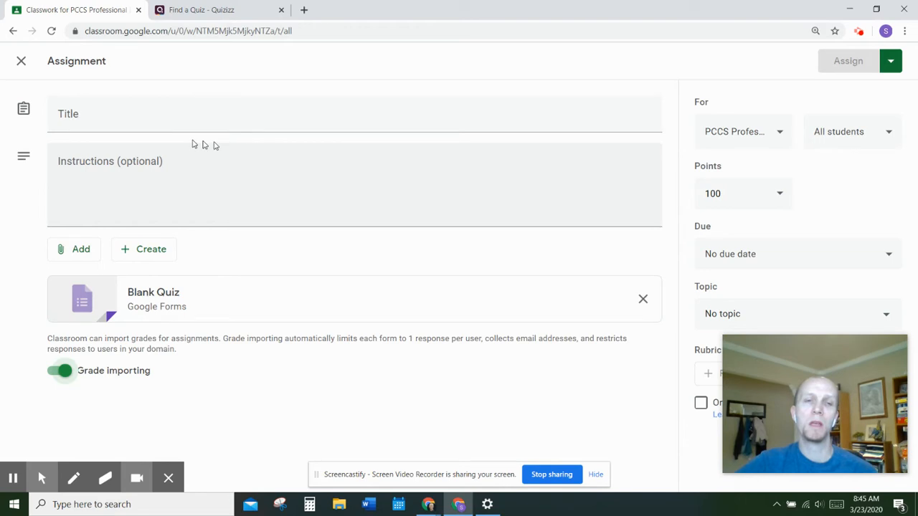
left_click(91, 116)
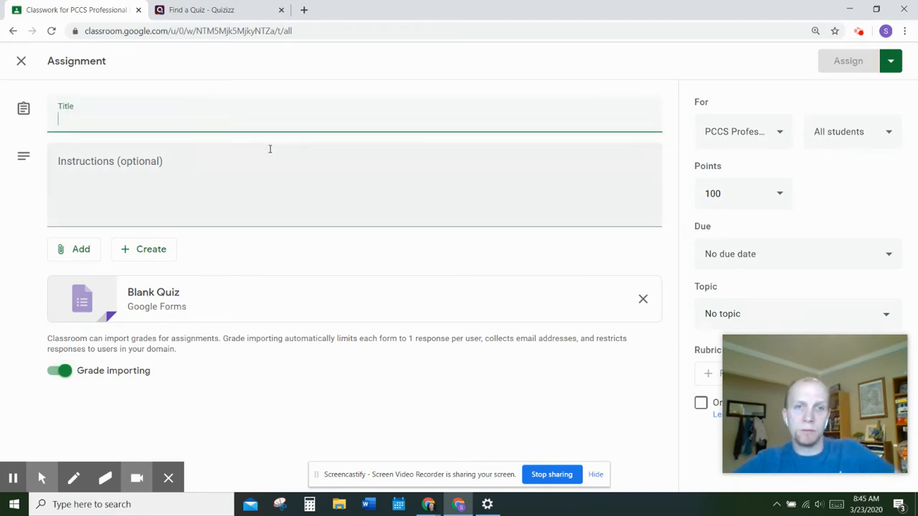
type("Sent3")
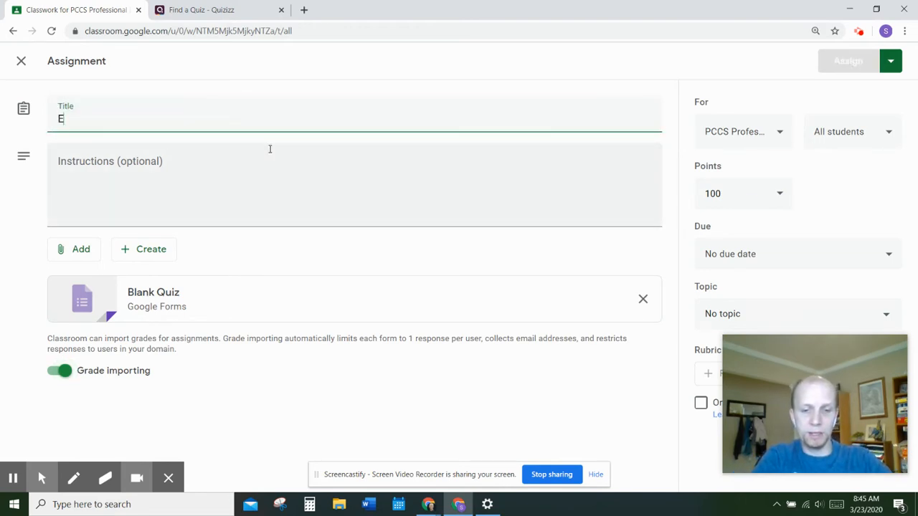
key("BackSpace")
type("ence Variety")
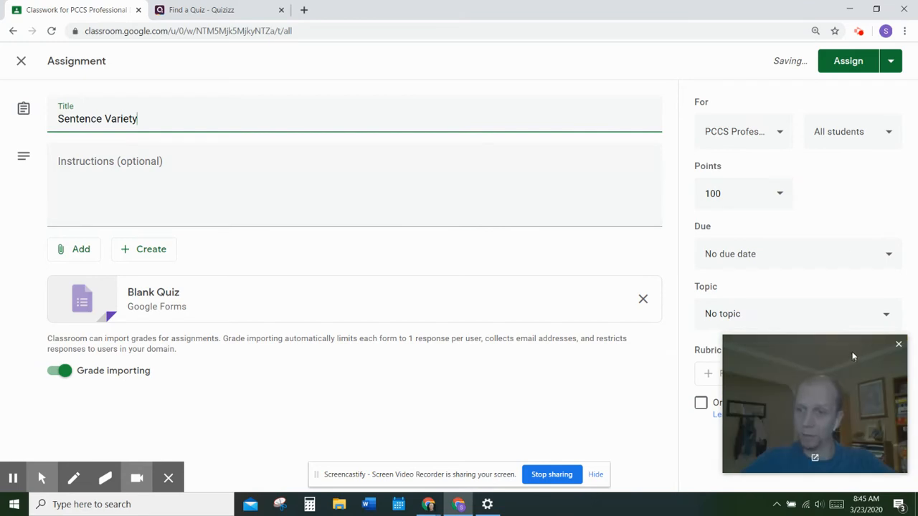
Look through the class and student selections that determine who receives the assignment.
left_click(898, 344)
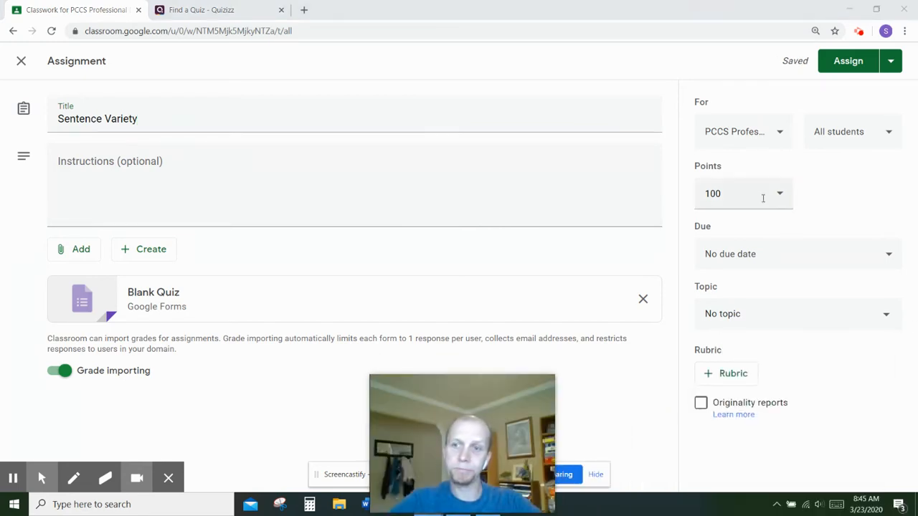
left_click(778, 138)
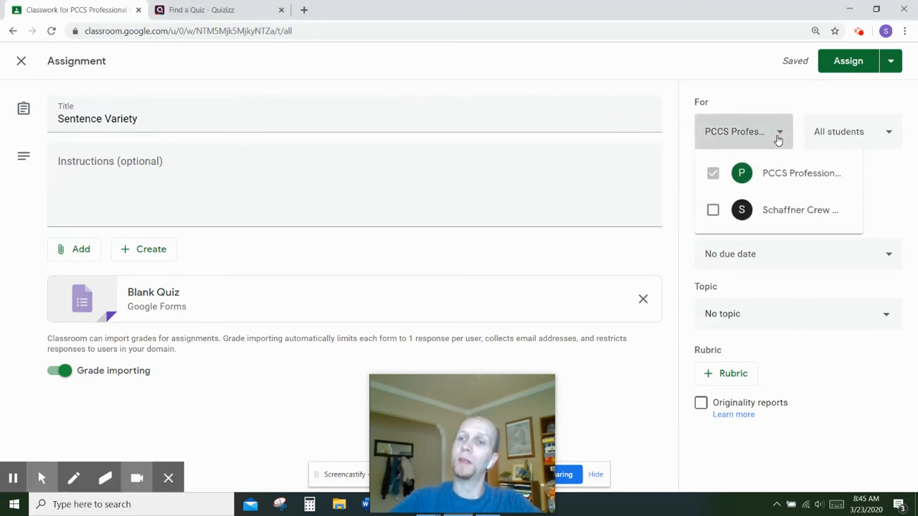
left_click(840, 140)
left_click(864, 135)
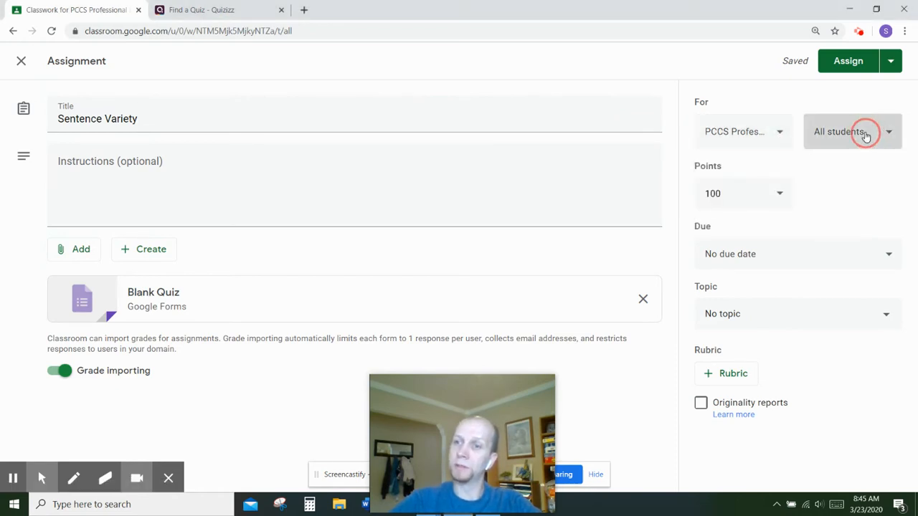
left_click(851, 131)
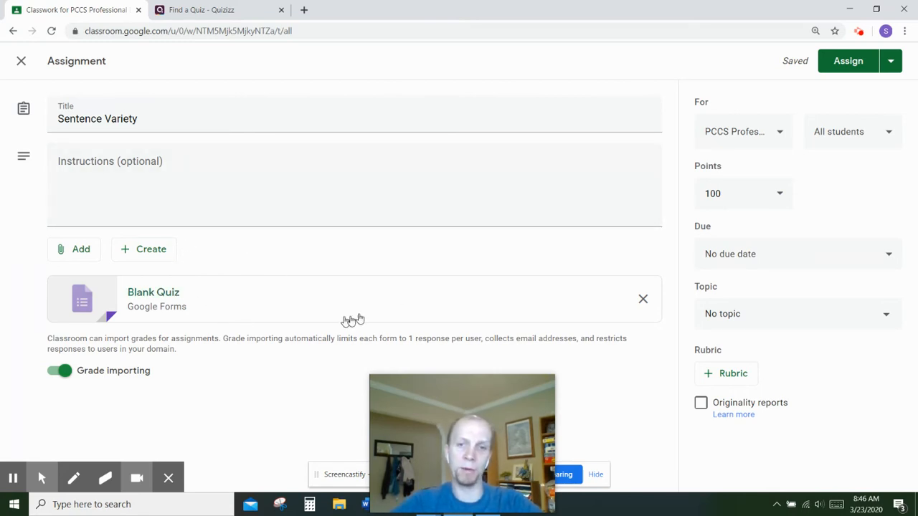
Open the attached Blank Quiz form and select its untitled question for editing.
left_click(380, 299)
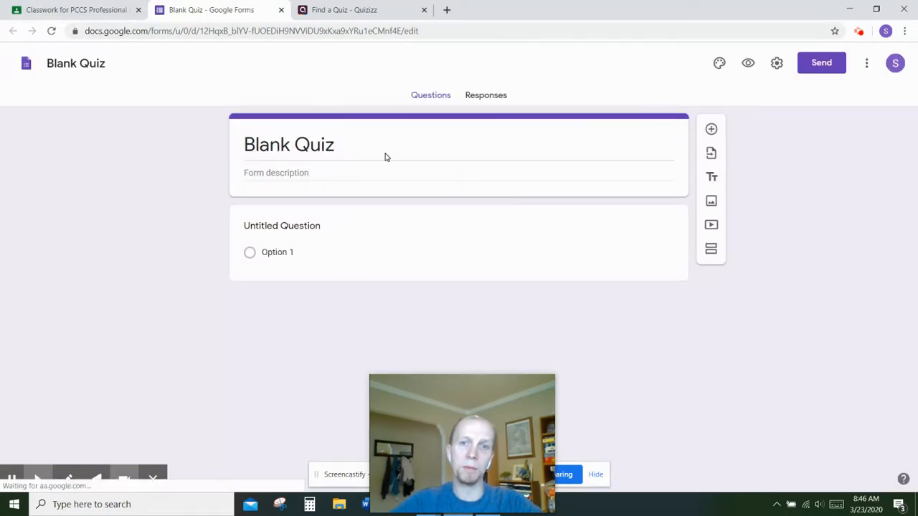
left_click(334, 143)
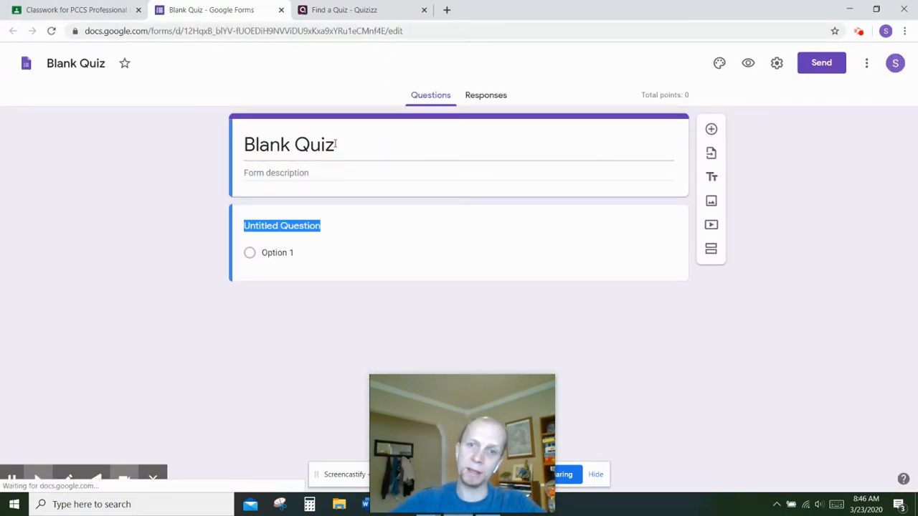
left_click(345, 141)
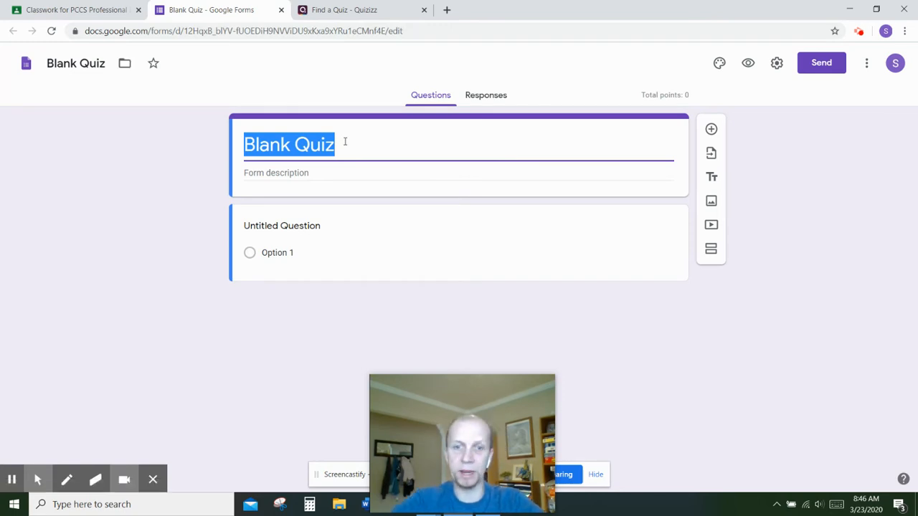
left_click(356, 224)
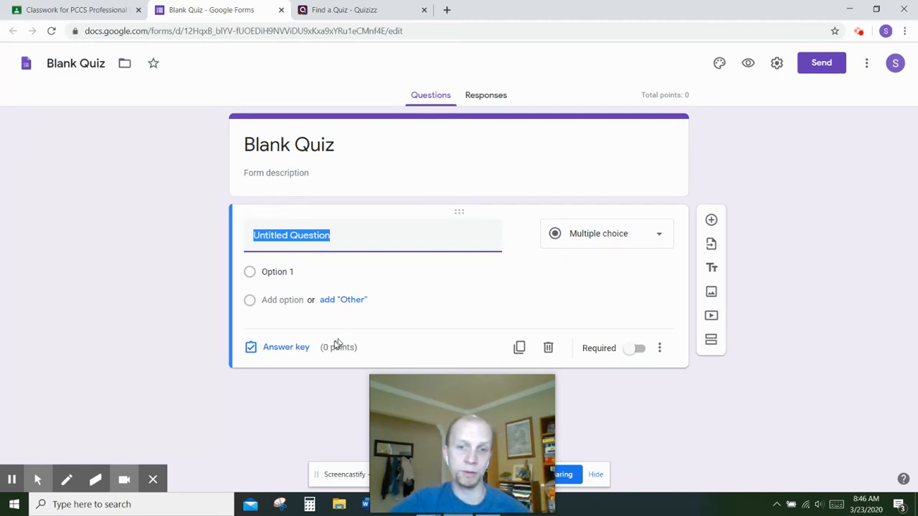
Review the available question types, keep Multiple choice, and add a second answer option, Option 2, to the untitled question.
left_click(618, 234)
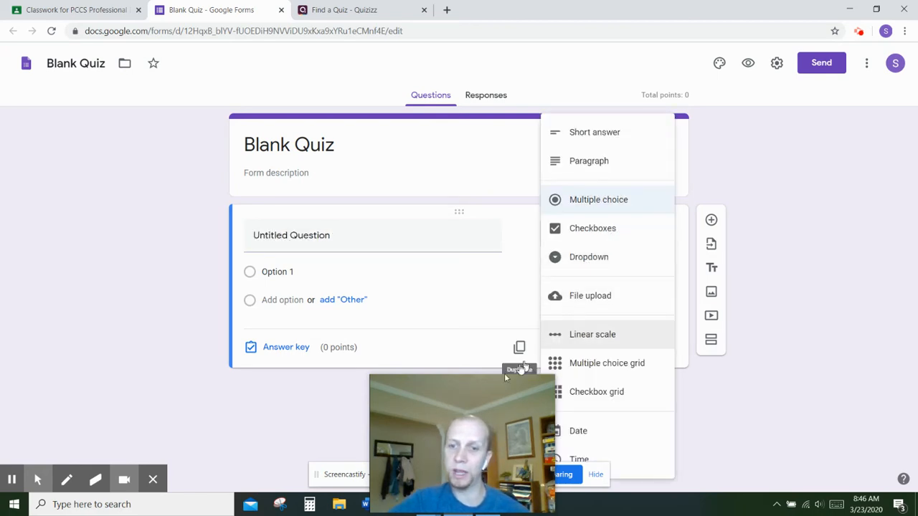
left_click_drag(486, 399, 162, 383)
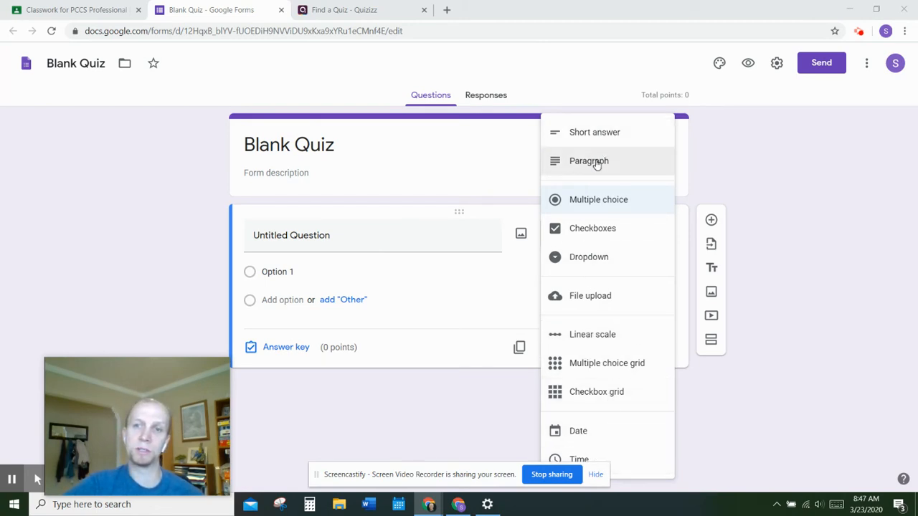
left_click(308, 271)
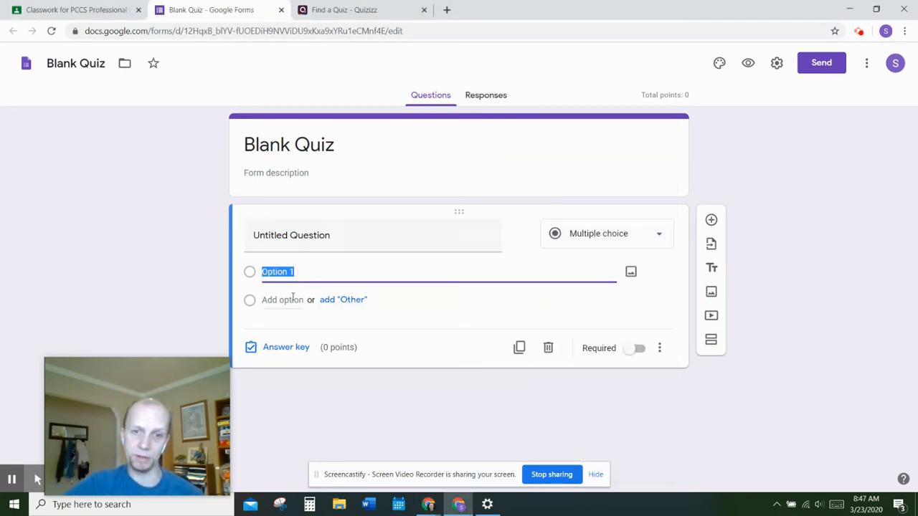
left_click(286, 299)
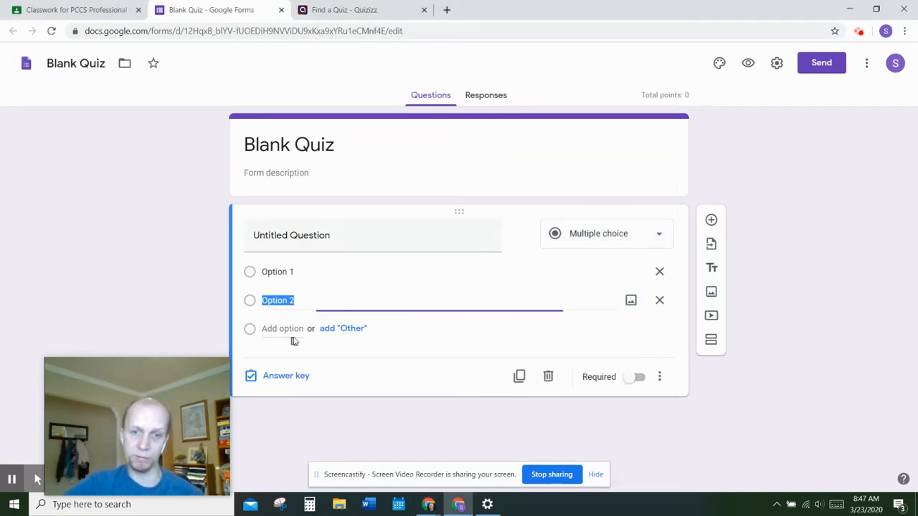
In the question's answer key, mark Option 1 as correct and set the value to 2 points.
left_click(286, 376)
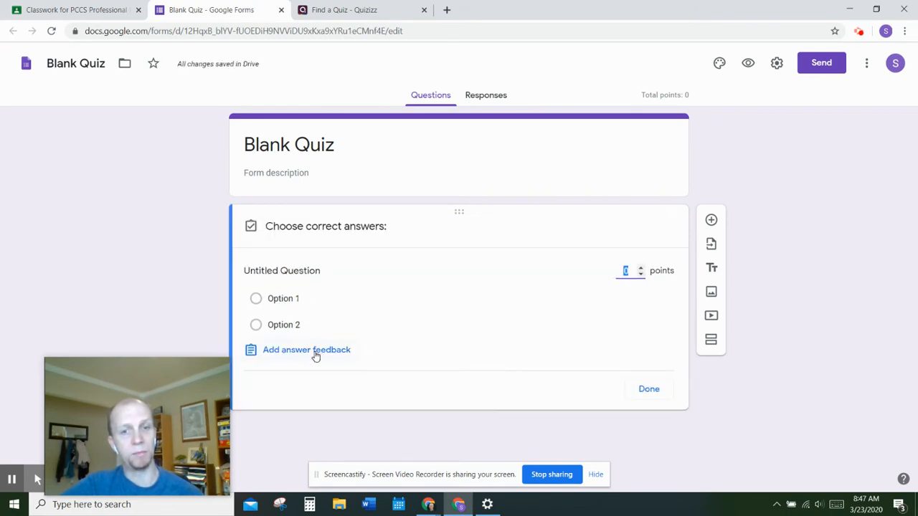
left_click(256, 299)
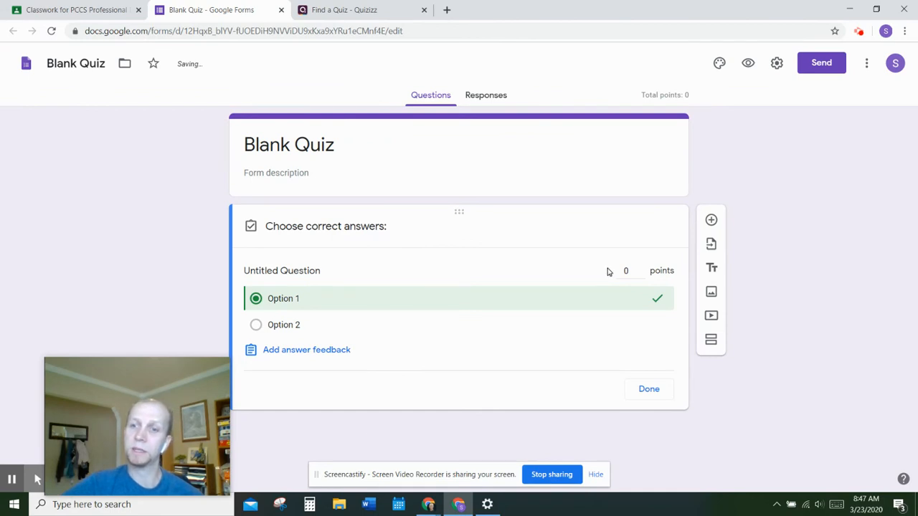
left_click_drag(631, 271, 602, 272)
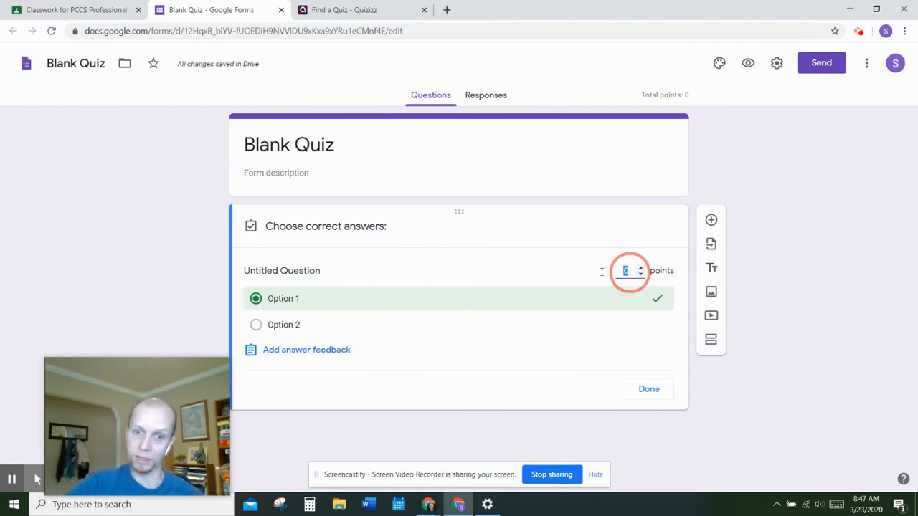
type("2")
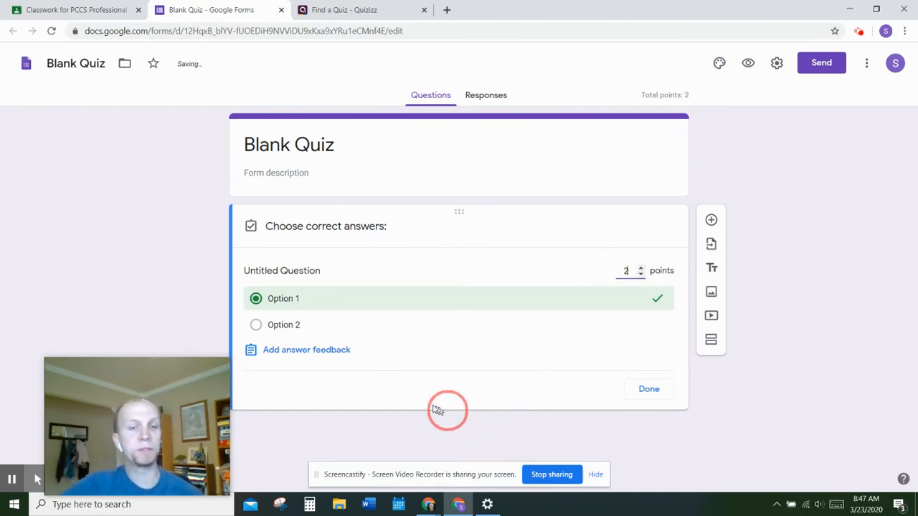
Look at the answer feedback entries for incorrect and correct answers, leaving without adding any feedback.
left_click(316, 358)
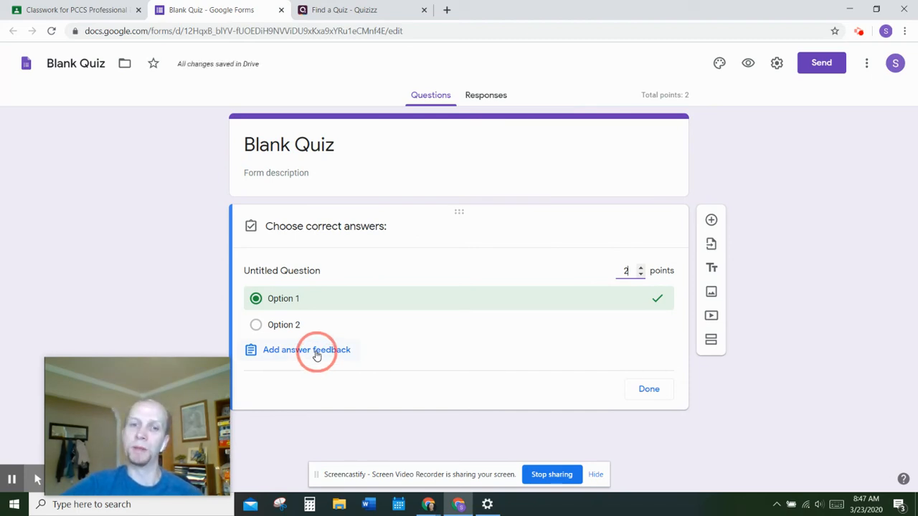
left_click(316, 356)
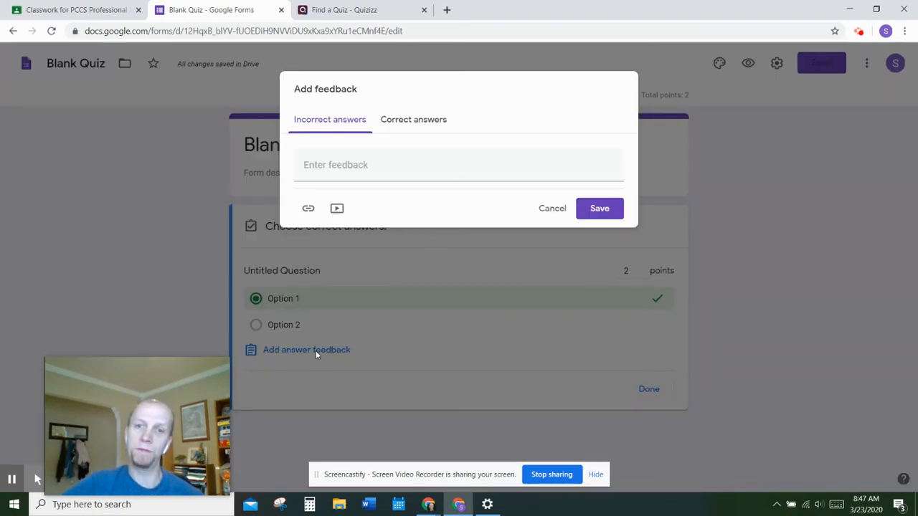
left_click(383, 172)
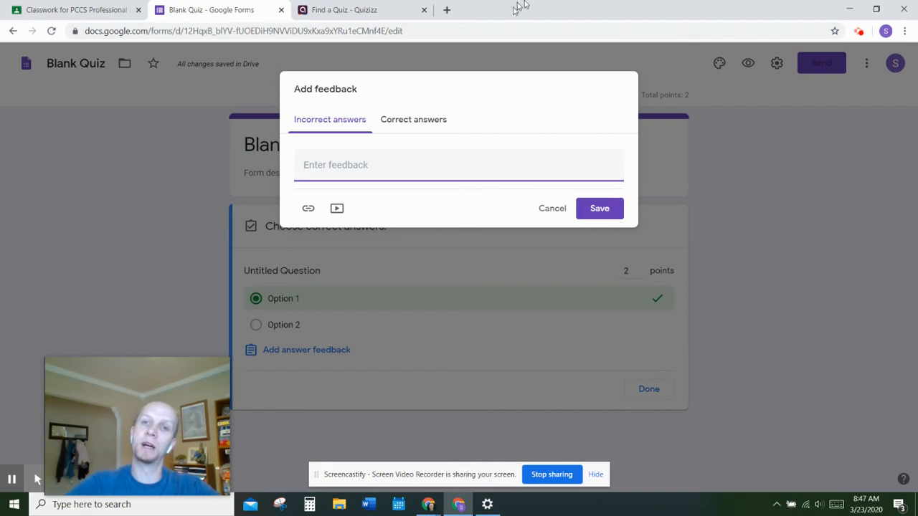
left_click(406, 115)
left_click(324, 119)
left_click(549, 207)
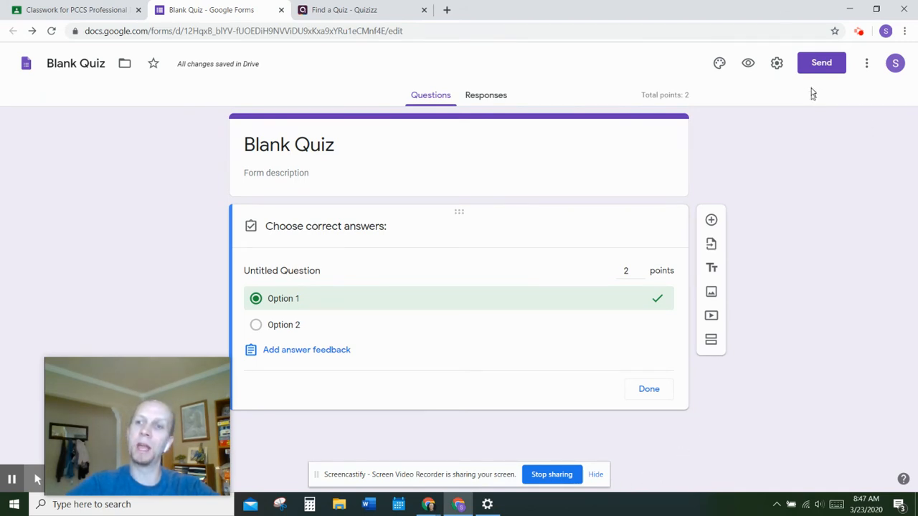
Review the form's general and presentation settings, trying out the one-response limit and the shuffled question order.
left_click(777, 64)
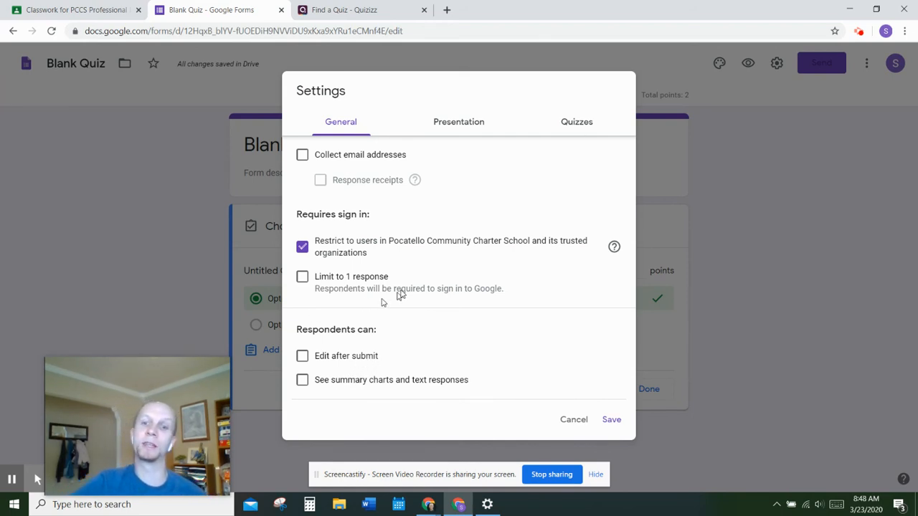
left_click(303, 280)
left_click(304, 280)
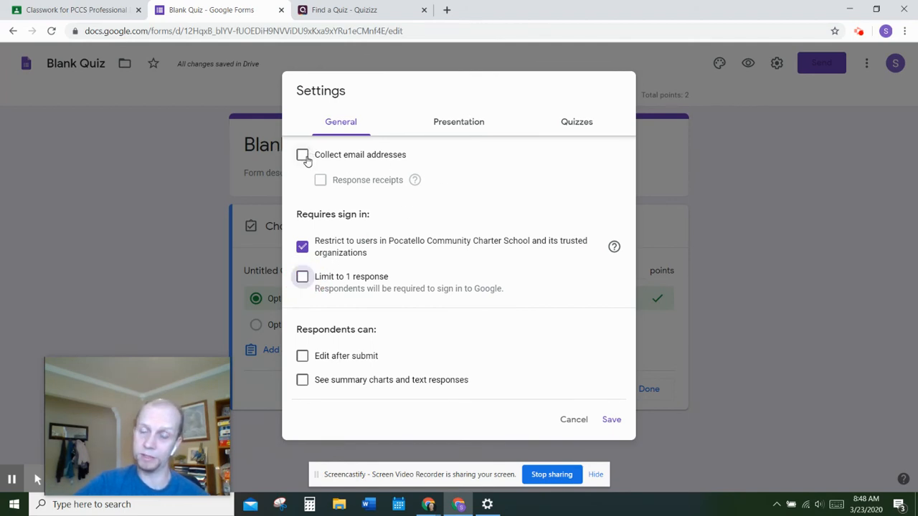
left_click(462, 124)
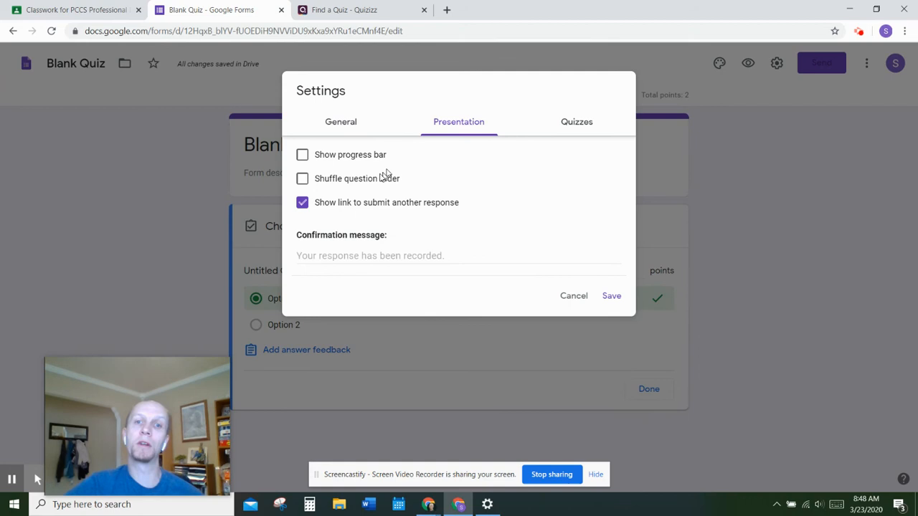
left_click(307, 181)
left_click(302, 178)
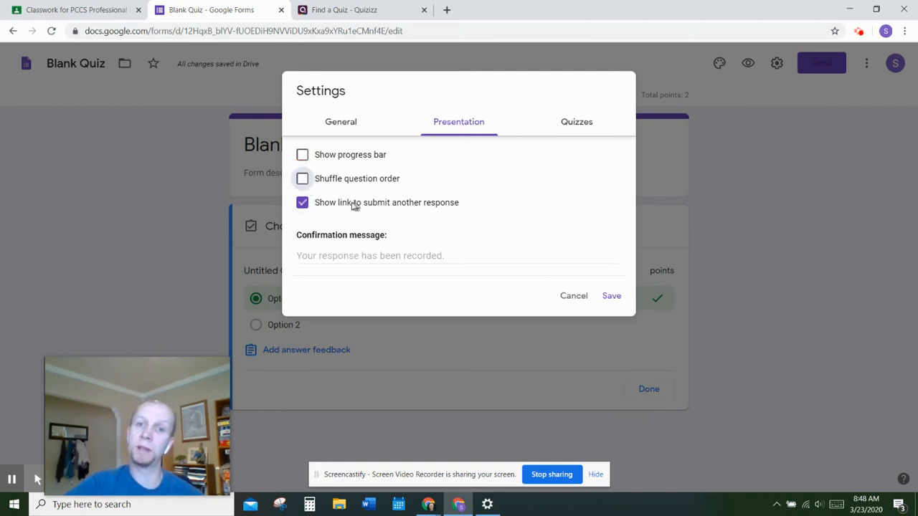
Review the quiz settings for grade release and what respondents can see, and save the form settings.
left_click(573, 122)
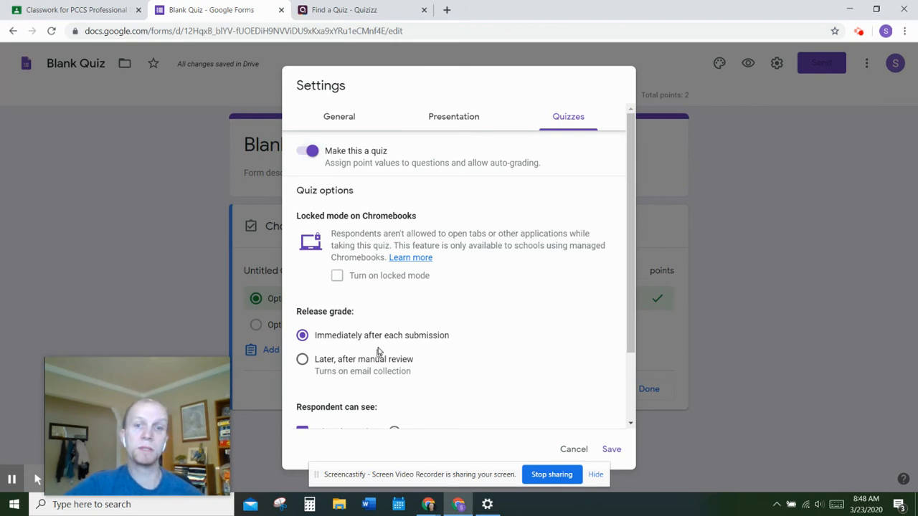
scroll(355, 323, "down", 3)
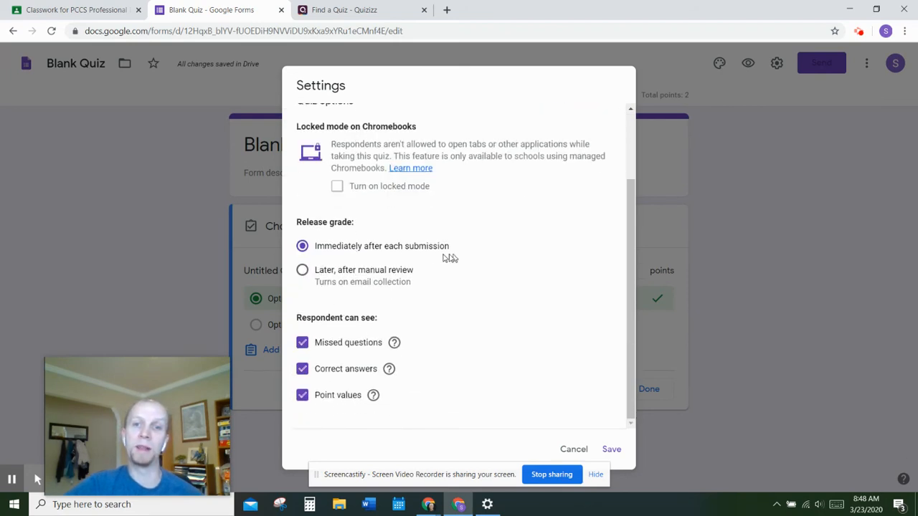
left_click(602, 451)
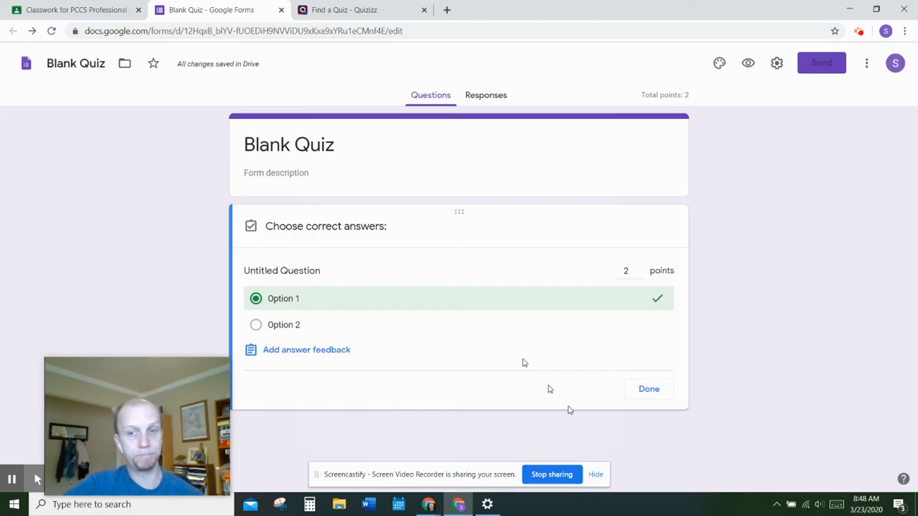
Close the quiz form and view the options for assigning, scheduling or saving the Sentence Variety assignment.
left_click(282, 10)
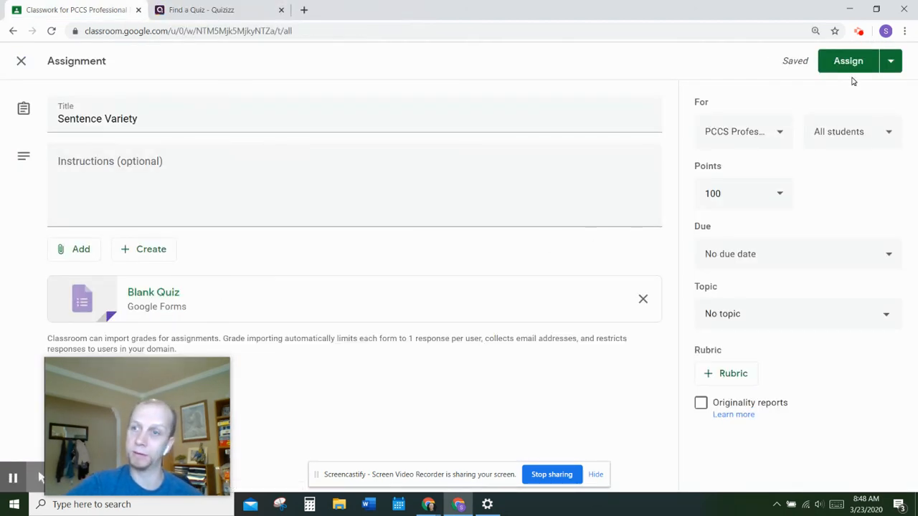
left_click(891, 61)
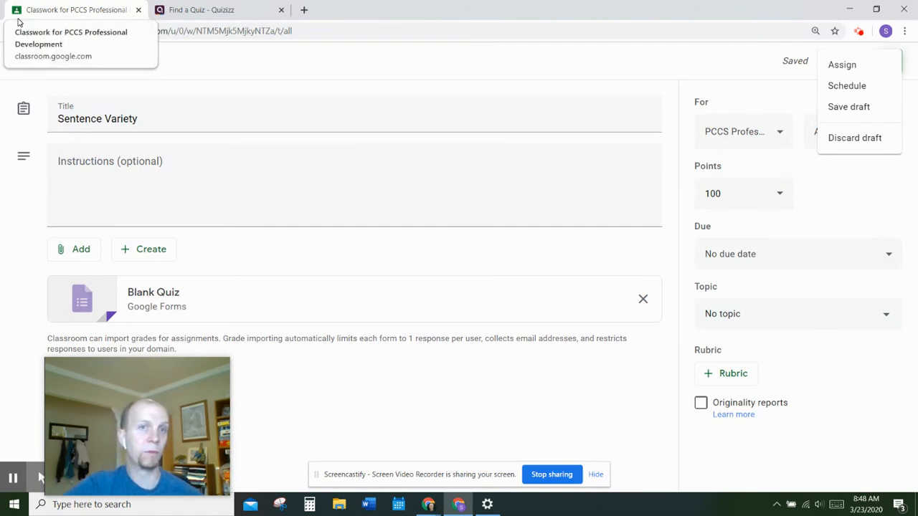
Switch to the Quizizz quiz search page.
left_click(195, 10)
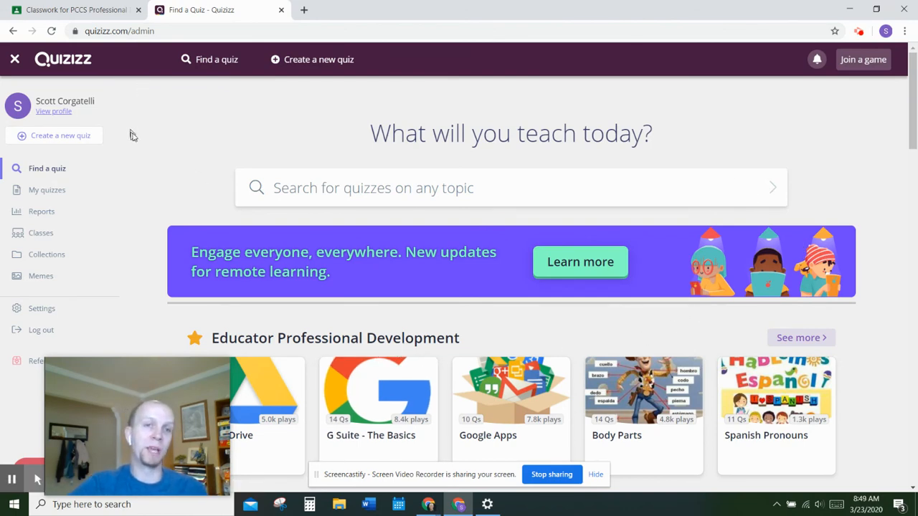
Browse the featured quizzes by subject and open the Google Drive quiz under Educator Professional Development.
scroll(156, 137, "down", 2)
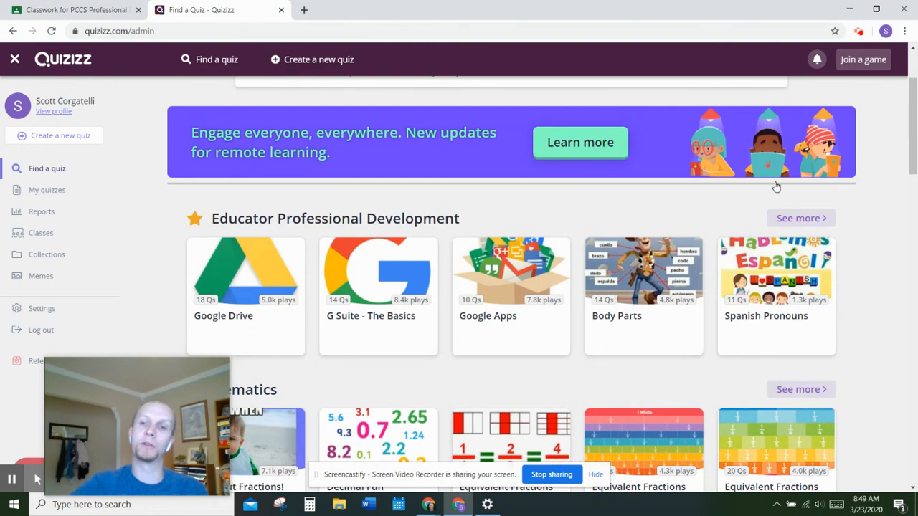
scroll(409, 322, "down", 4)
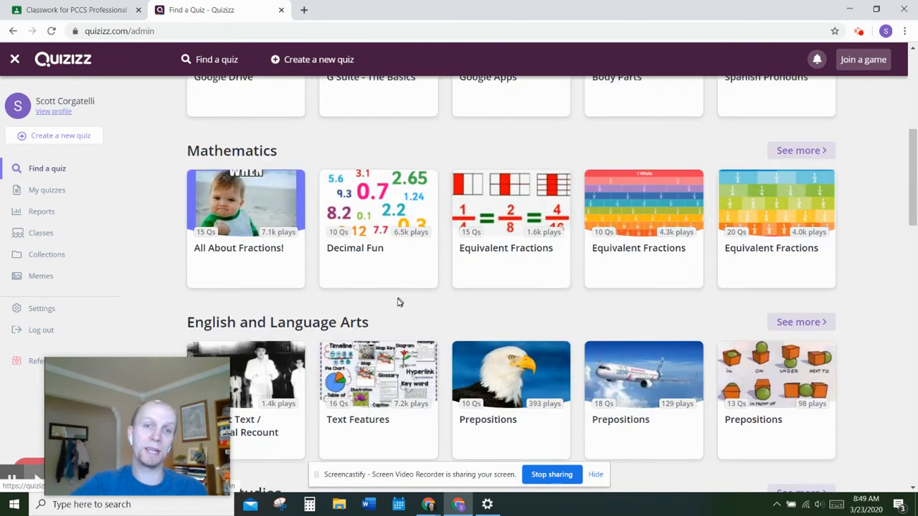
scroll(398, 305, "down", 2)
scroll(397, 310, "up", 3)
scroll(394, 313, "up", 1)
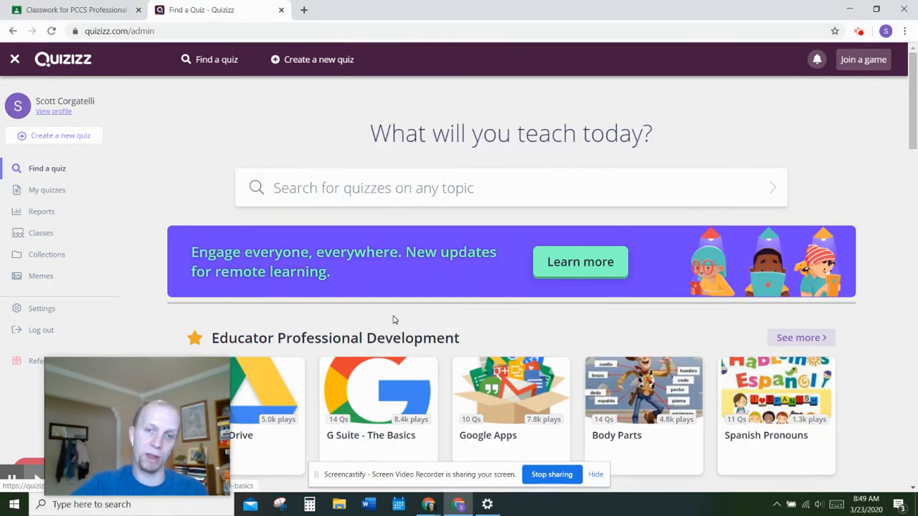
scroll(393, 315, "down", 2)
left_click(258, 237)
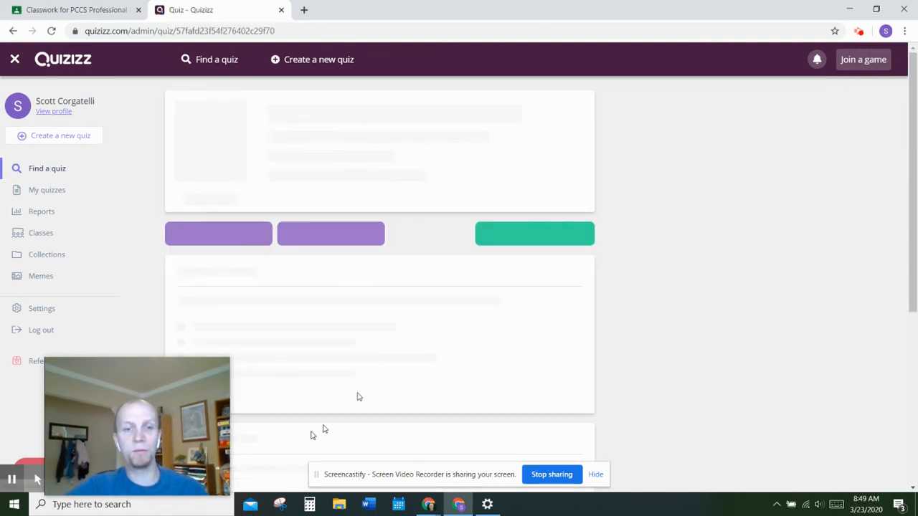
left_click_drag(137, 364, 757, 263)
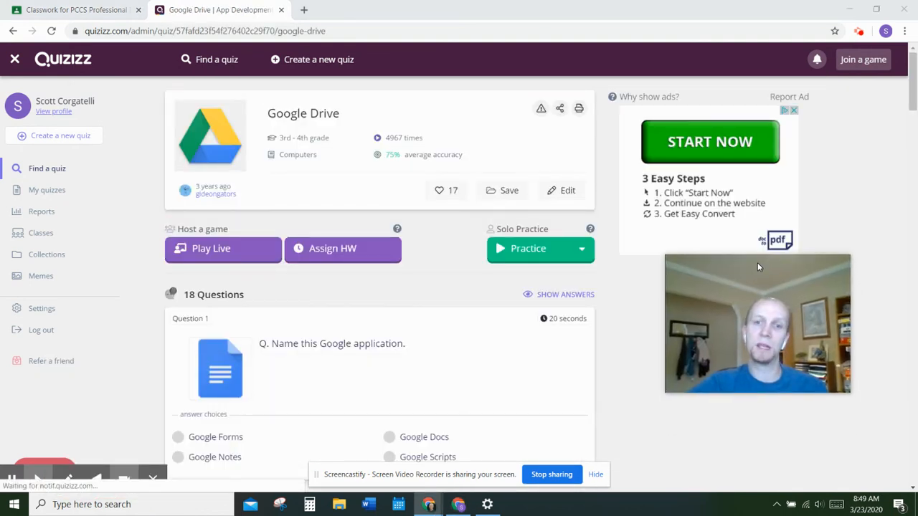
Set up the Google Drive quiz as homework and go to the class setup from its class assignment option.
left_click(347, 260)
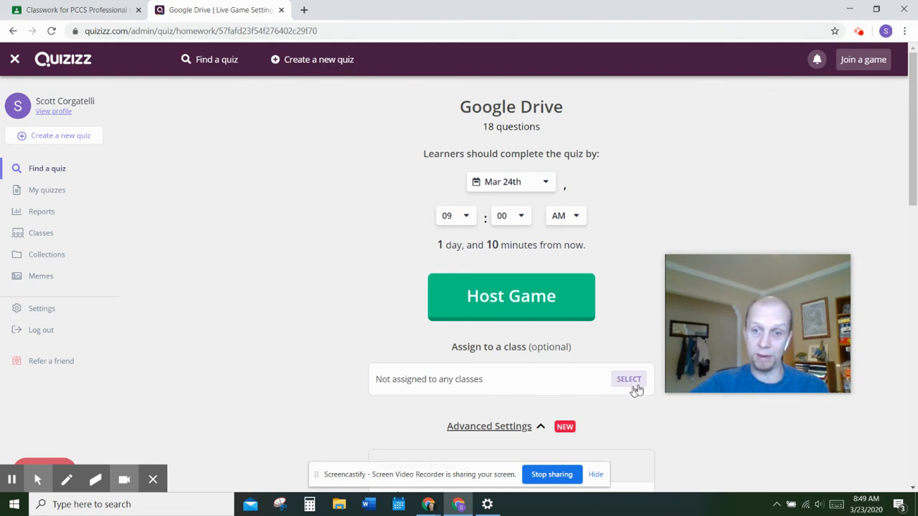
left_click(627, 380)
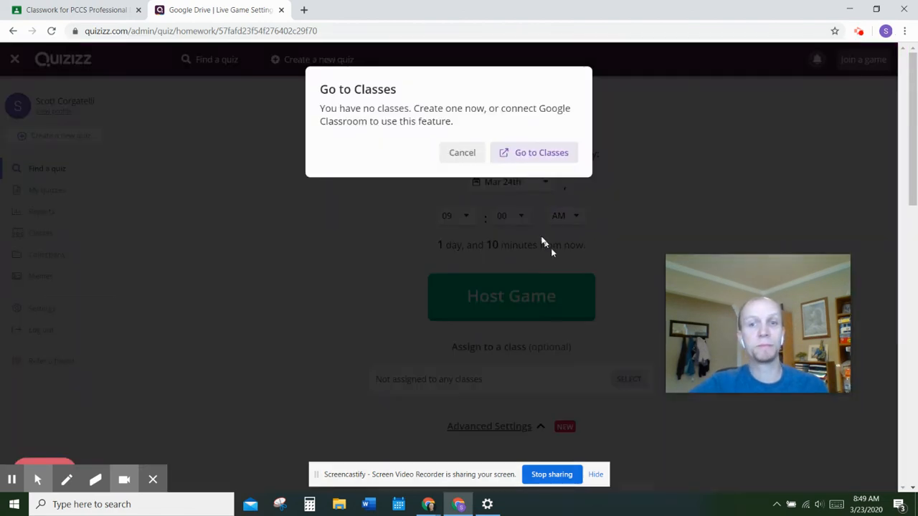
left_click(549, 154)
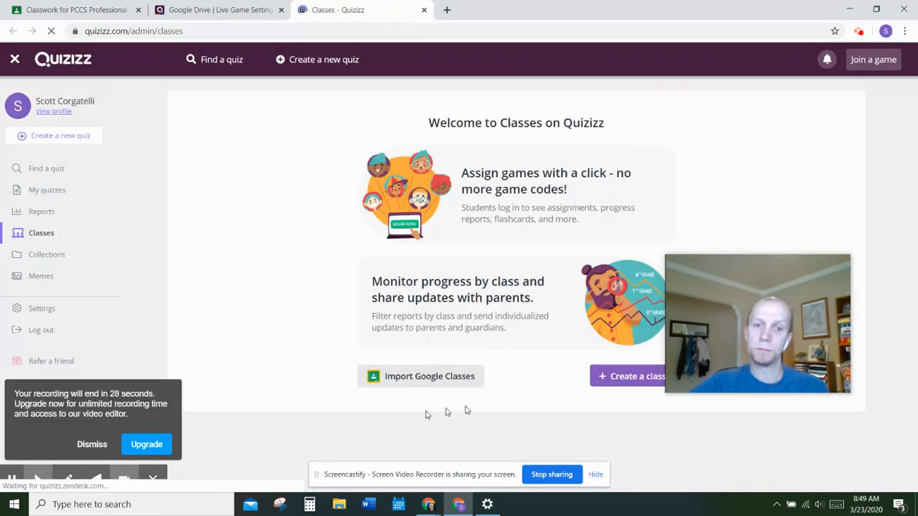
Import both listed Google Classroom classes and view the student list of the PCCS Professional Development class.
left_click(425, 385)
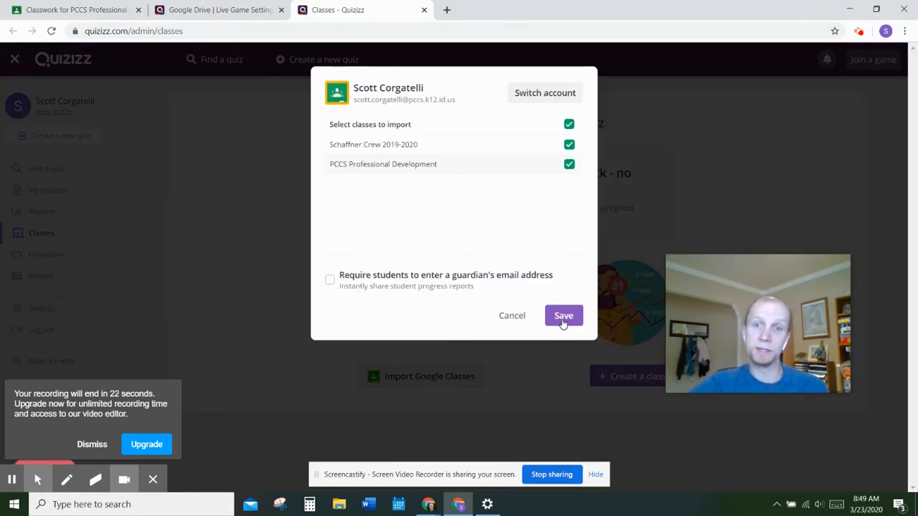
left_click(559, 320)
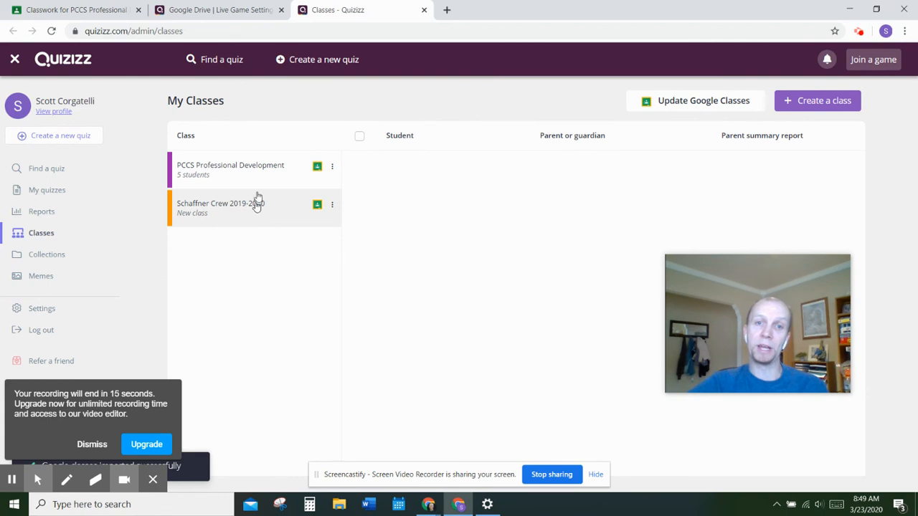
left_click(230, 178)
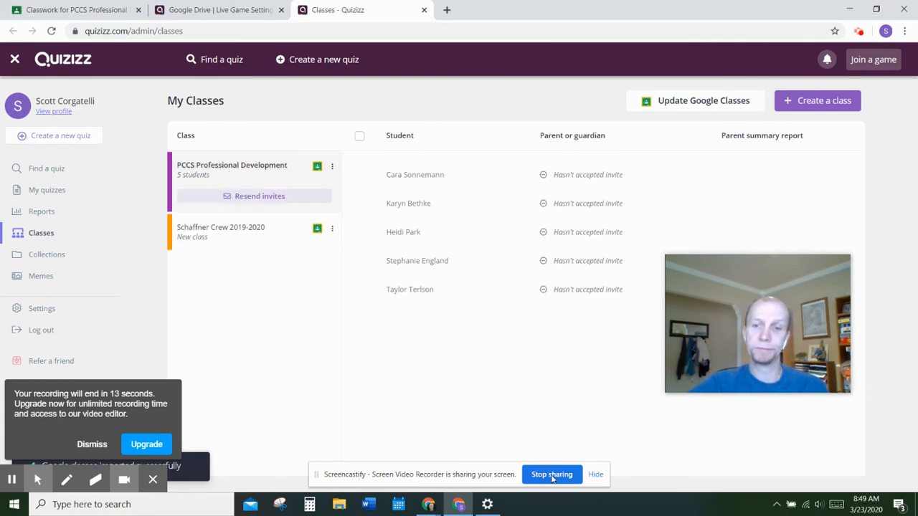
mouse_move(69, 489)
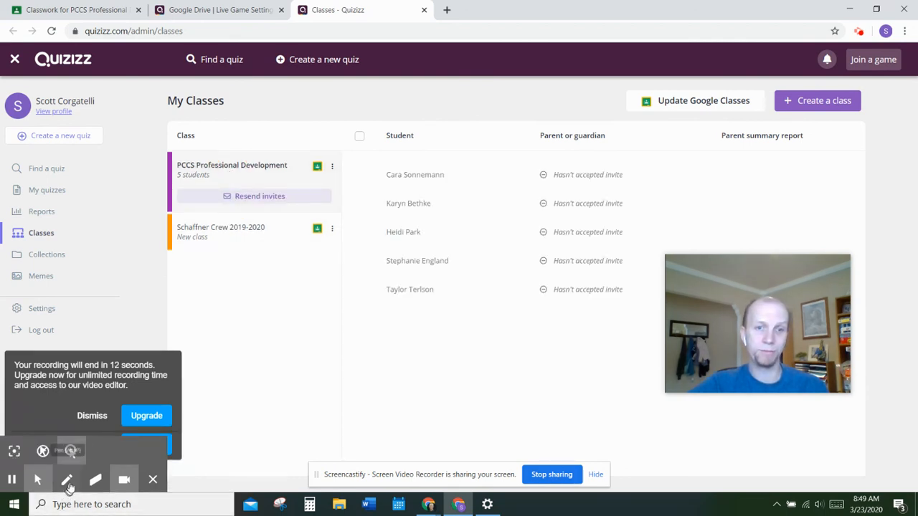